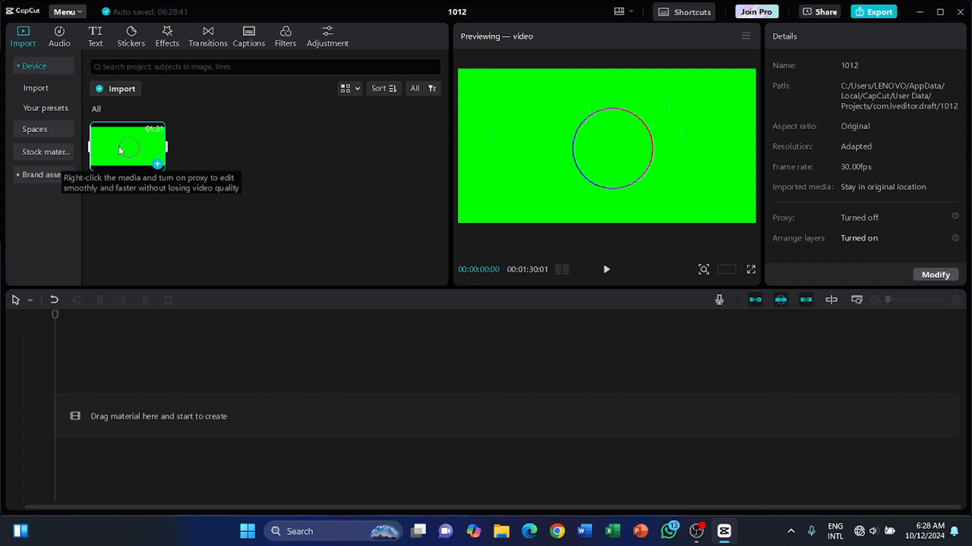
Place the green screen audio visualizer video at the start of the timeline
drag(119, 150, 114, 408)
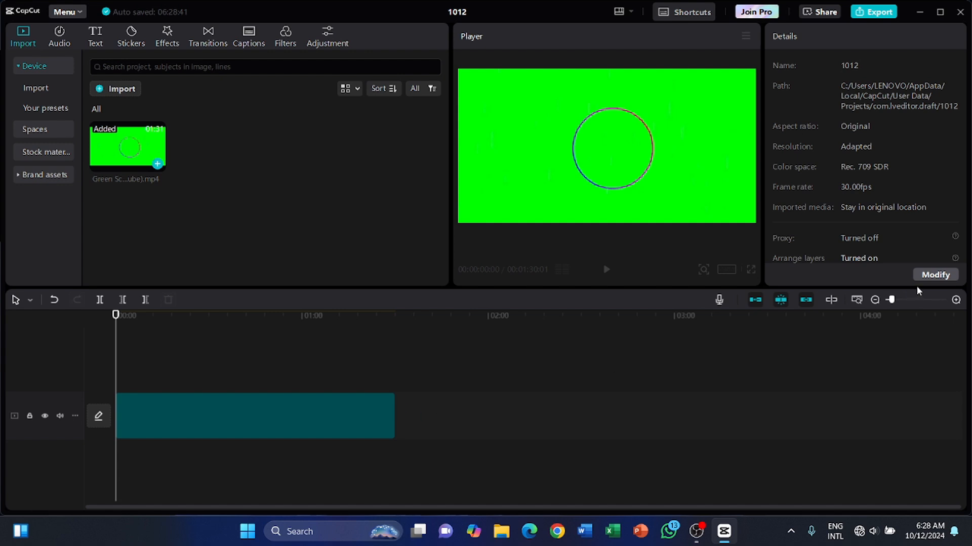
click(898, 300)
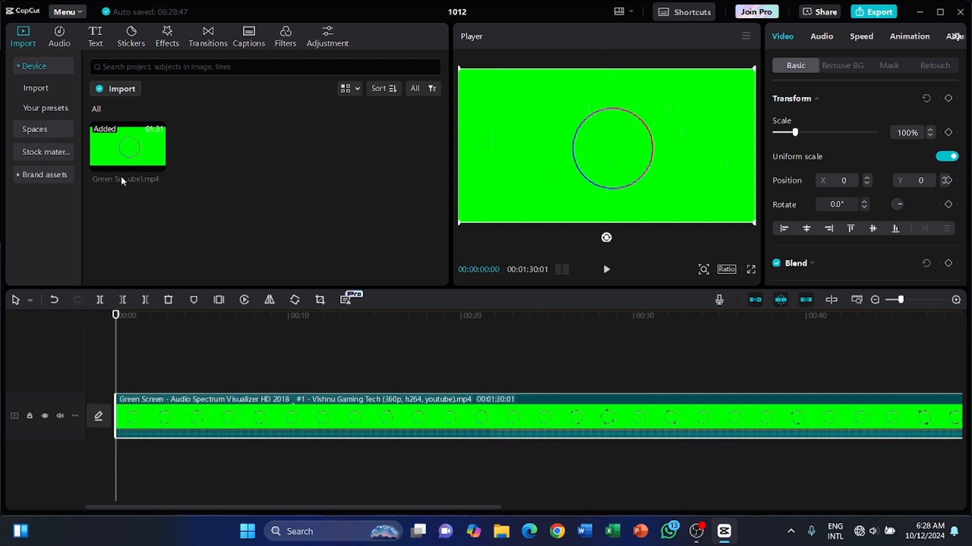
Import the Blue-2 image from the my works photos folder on New Volume (E:) into the project media
click(126, 91)
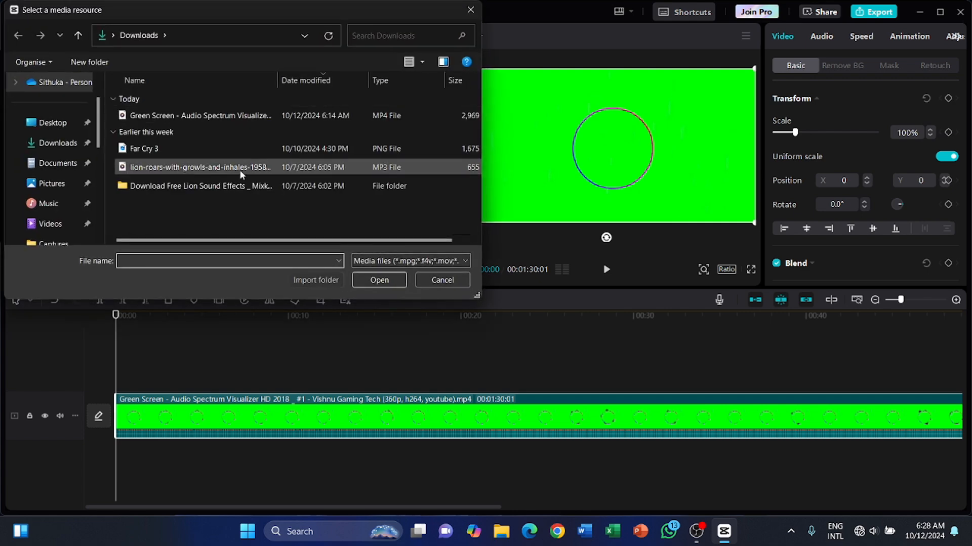
scroll(45, 199, down, 1)
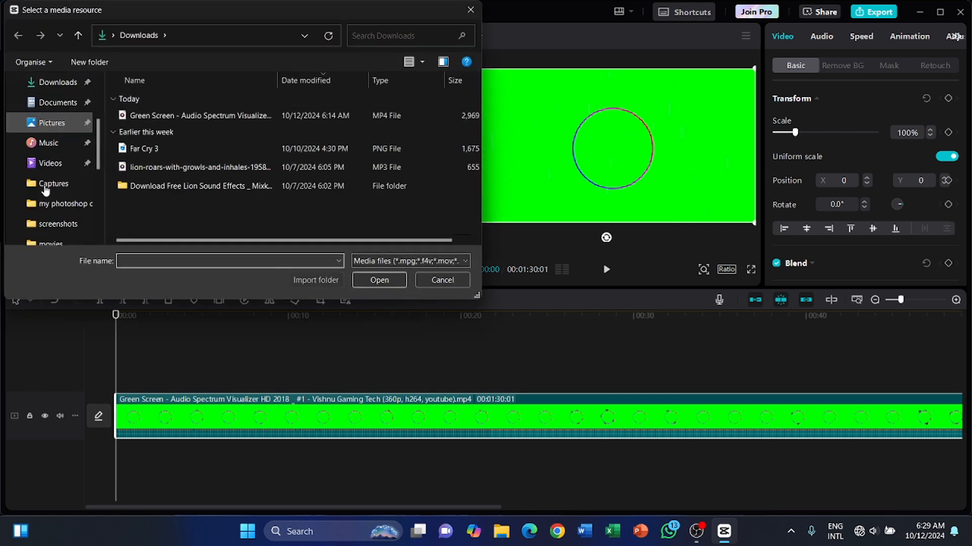
scroll(45, 191, down, 3)
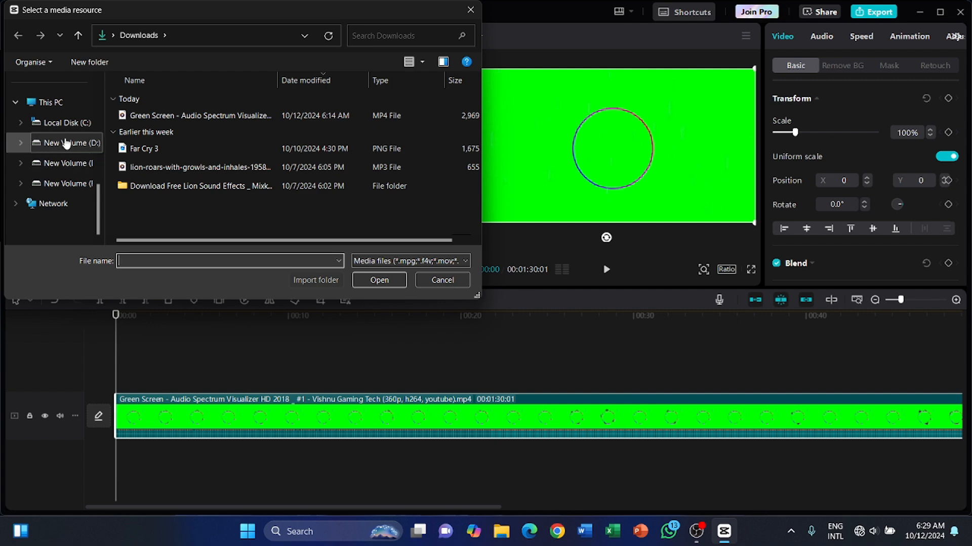
click(63, 163)
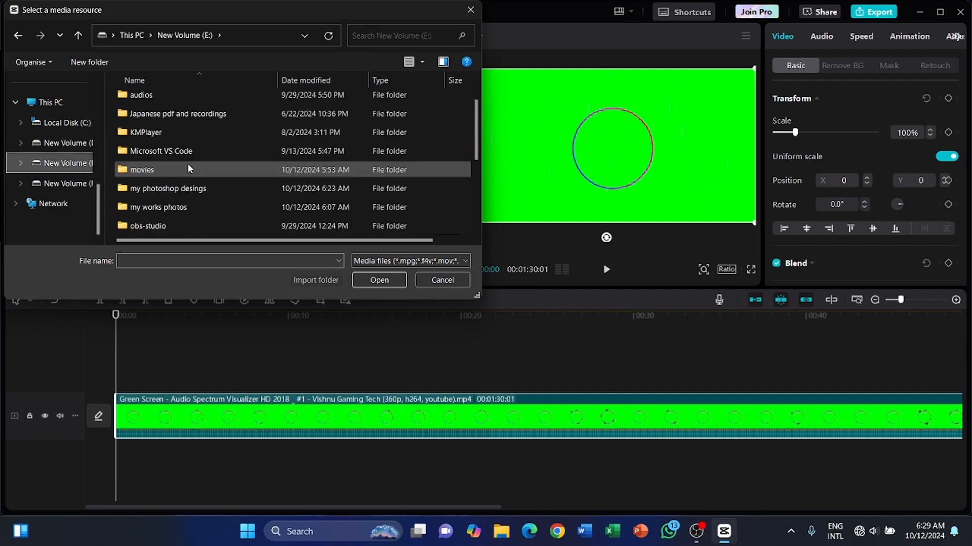
scroll(187, 163, down, 1)
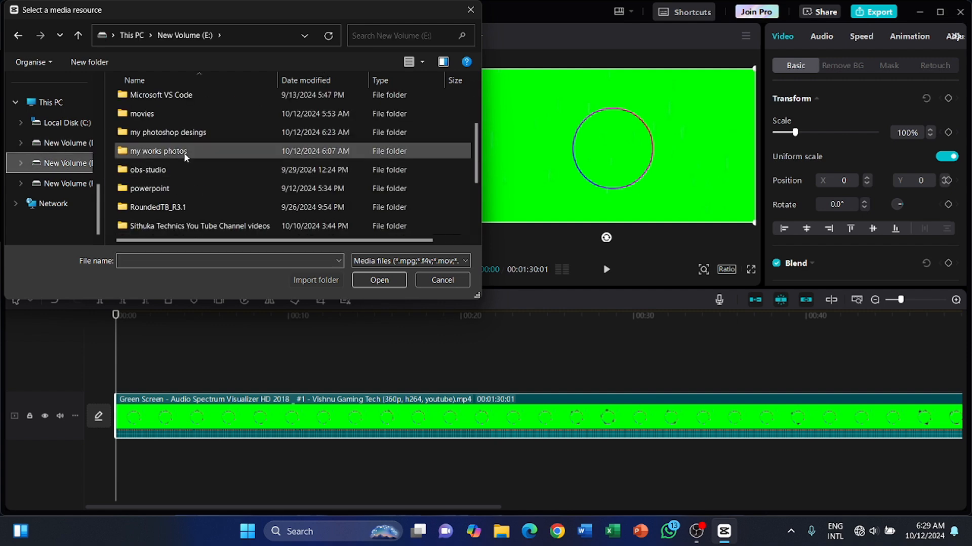
double_click(184, 153)
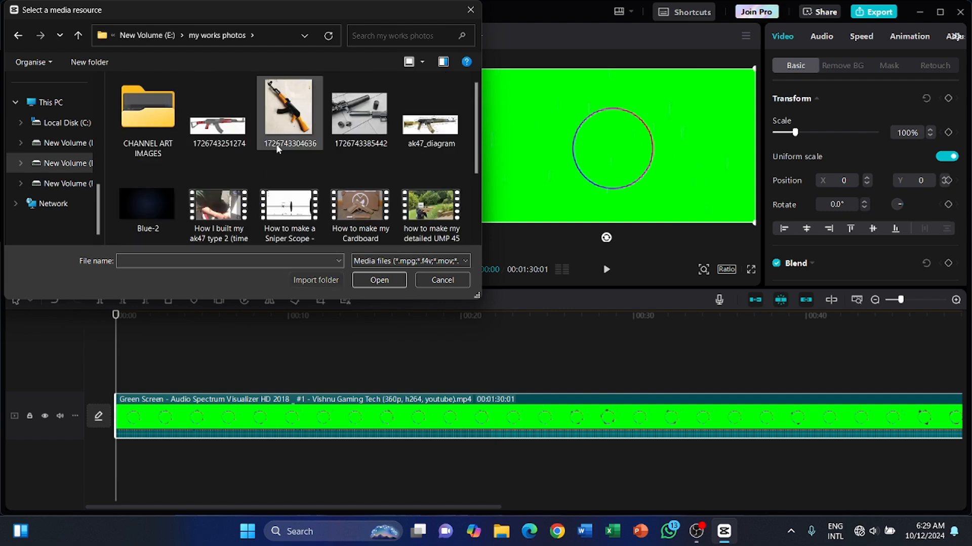
scroll(277, 146, down, 2)
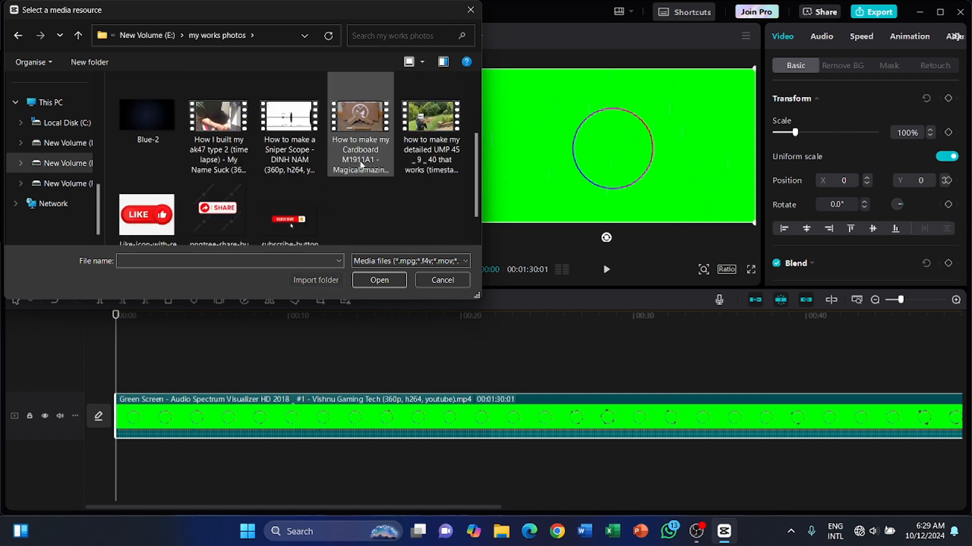
scroll(361, 164, up, 2)
click(169, 186)
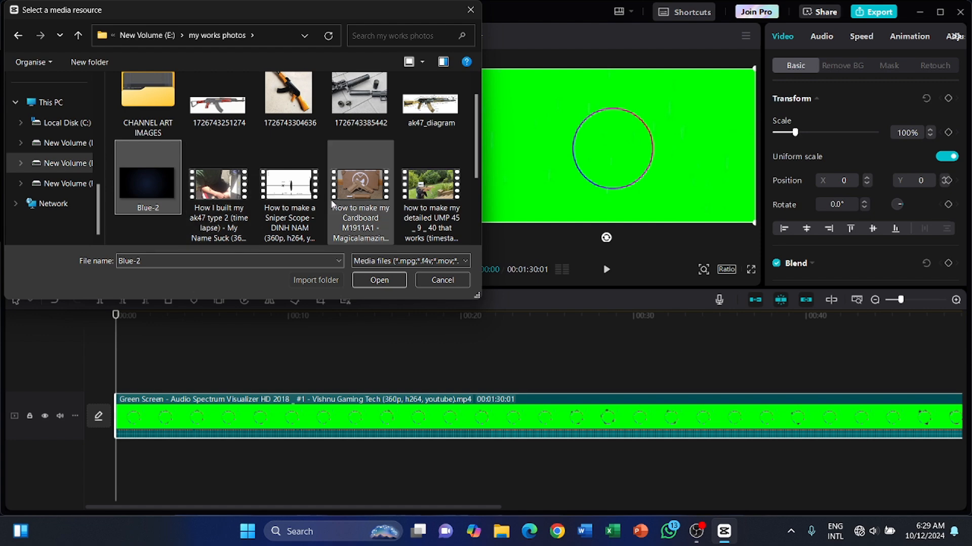
click(361, 280)
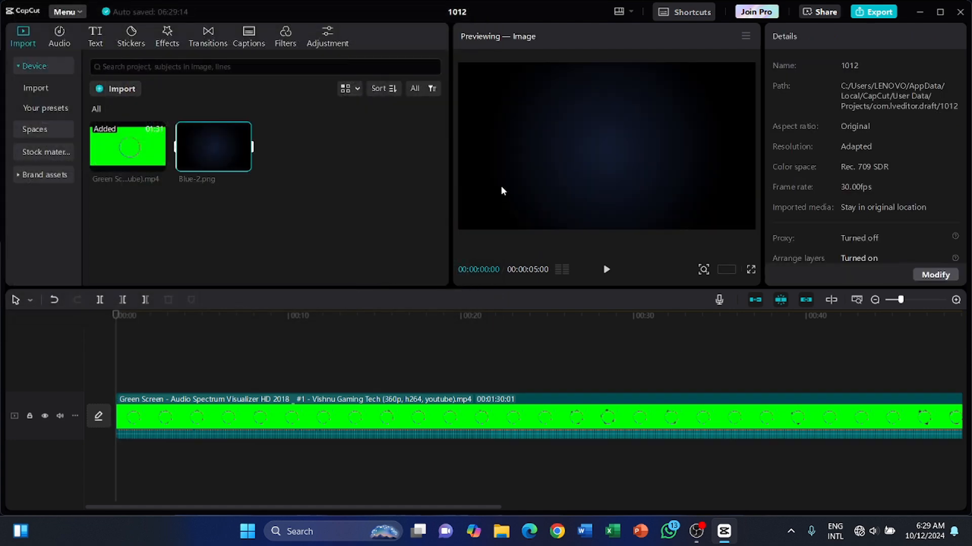
Add Blue-2.png above the visualizer clip, extended to the video's full length and scaled to 112% to fill the frame
drag(205, 150, 115, 377)
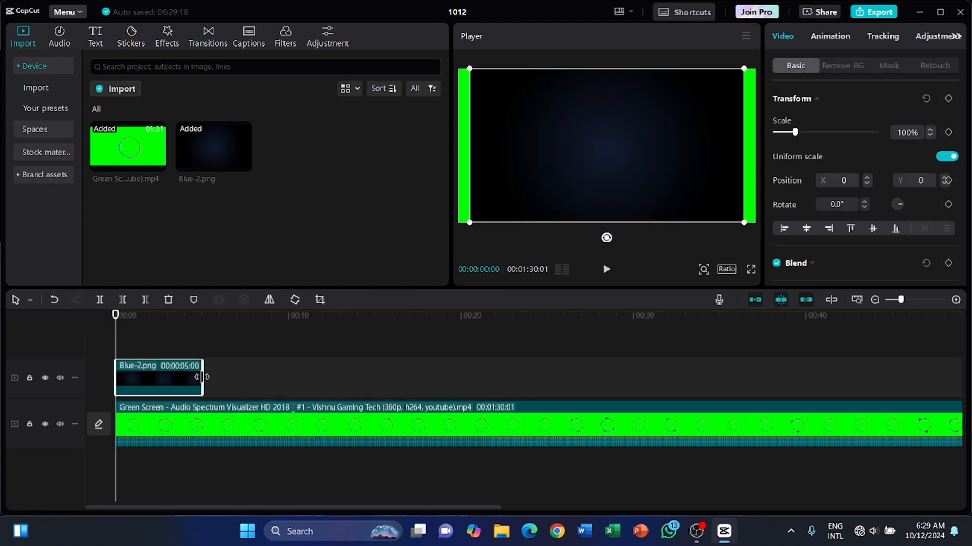
drag(201, 377, 641, 377)
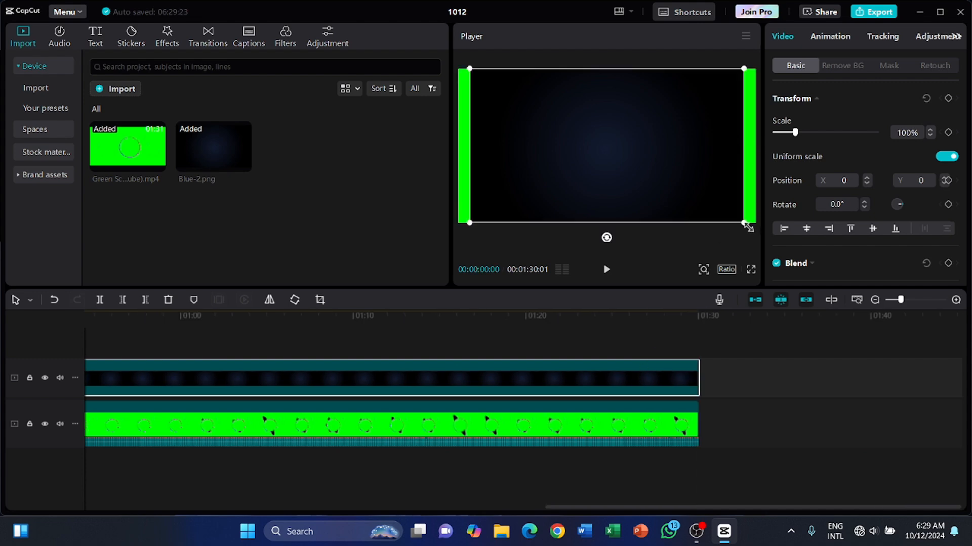
drag(744, 222, 766, 238)
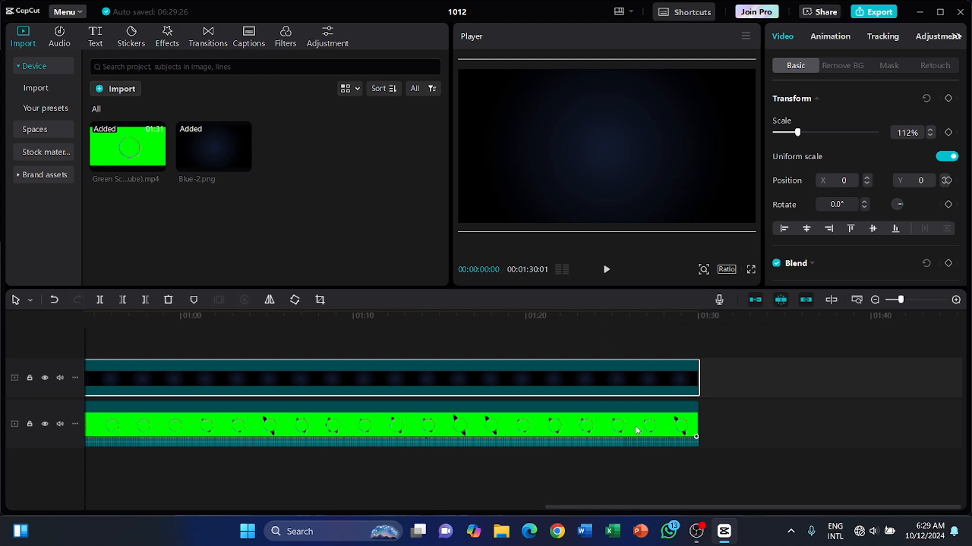
Move the visualizer clip to the track above Blue-2.png, trim its end to the background's end and align its start at 0
drag(648, 428, 641, 356)
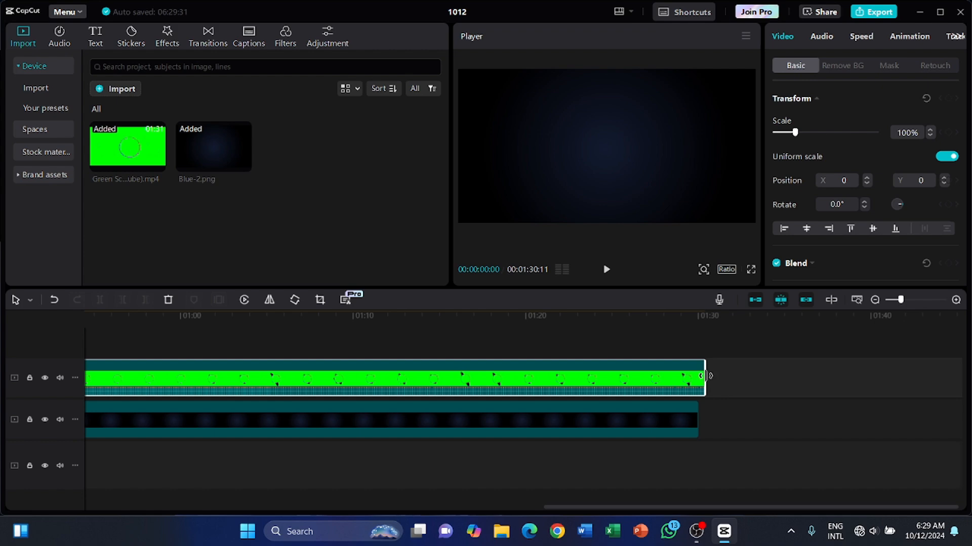
drag(703, 374, 698, 375)
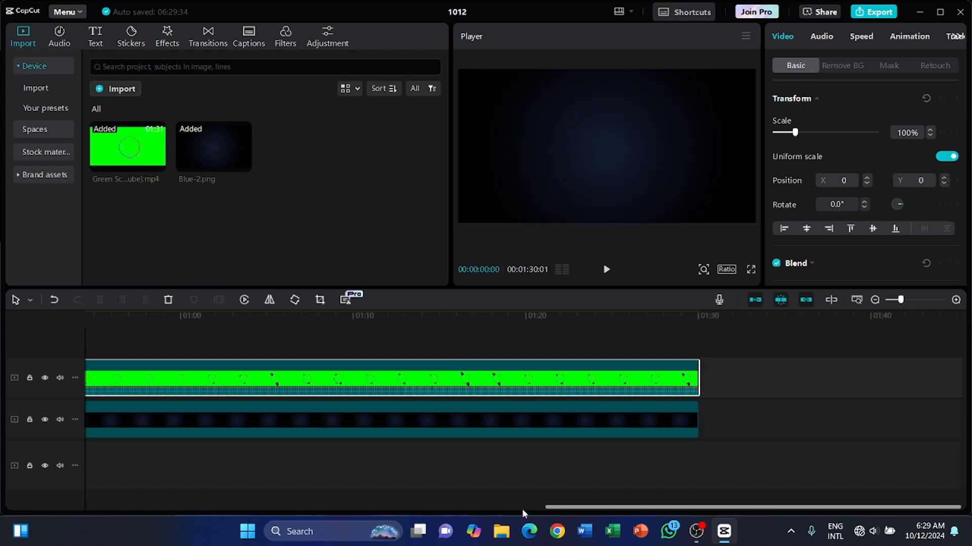
drag(572, 511, 67, 516)
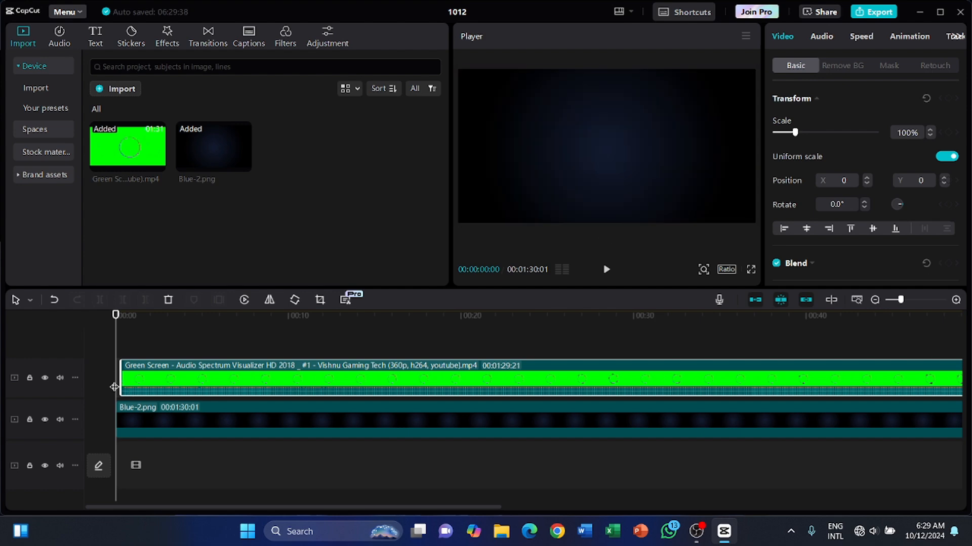
drag(144, 385, 138, 385)
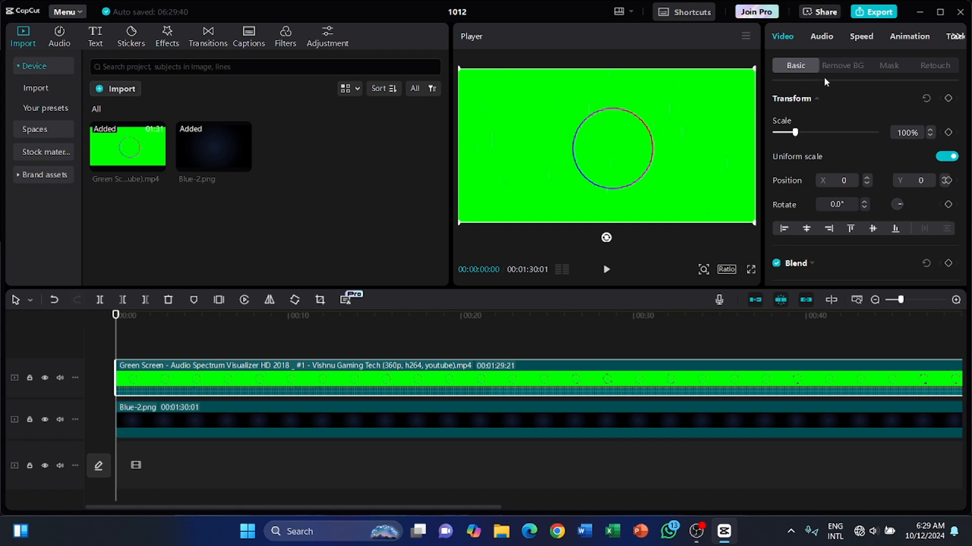
Enable Chroma key on the visualizer clip and pick its green background as the key color
click(844, 66)
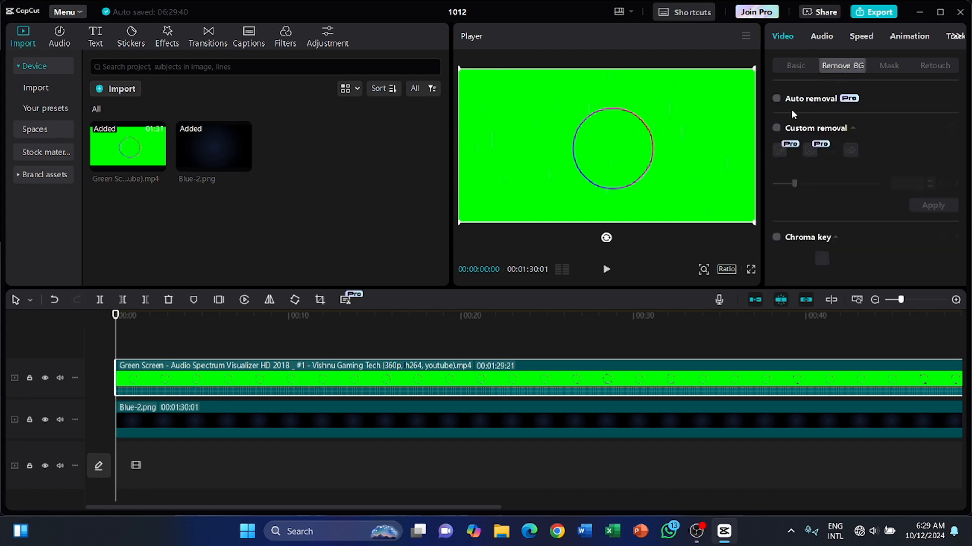
scroll(821, 143, down, 3)
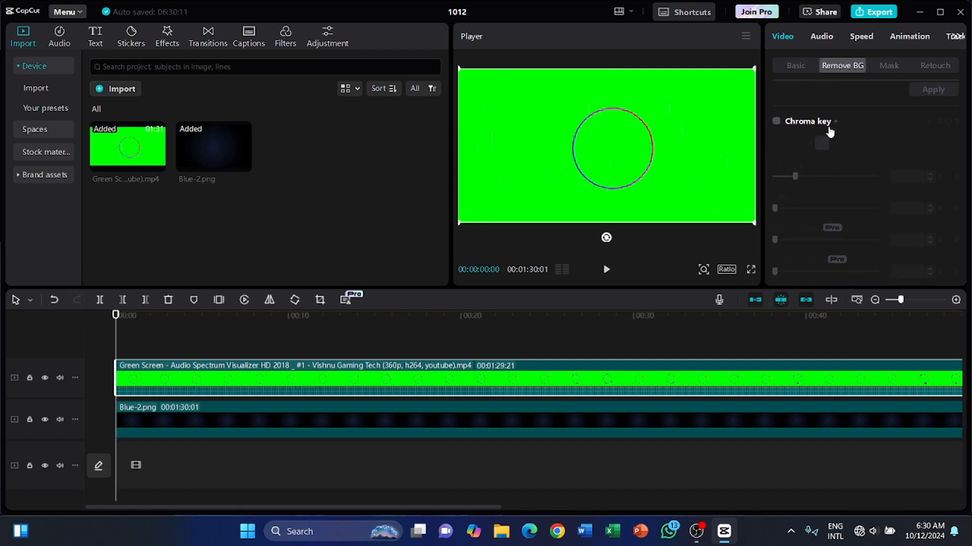
click(777, 122)
click(822, 143)
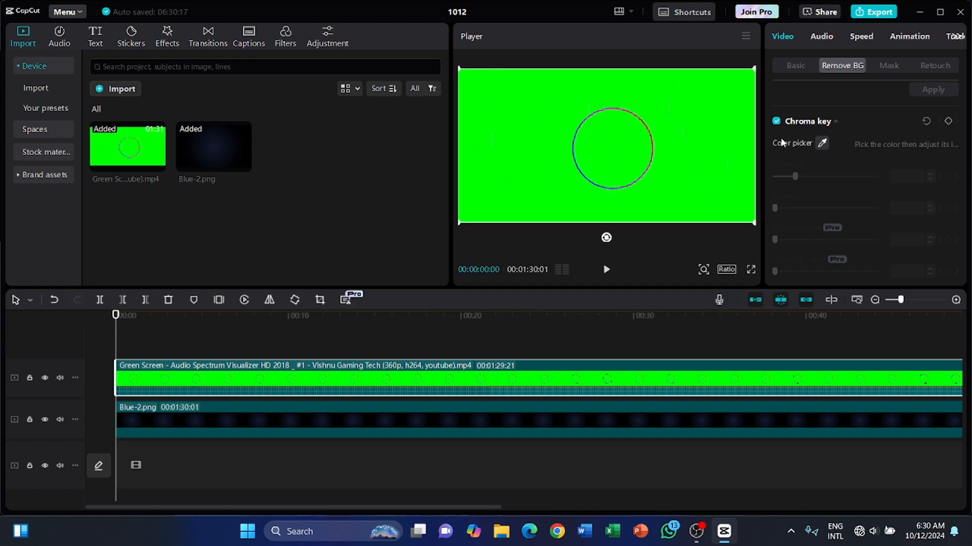
click(648, 130)
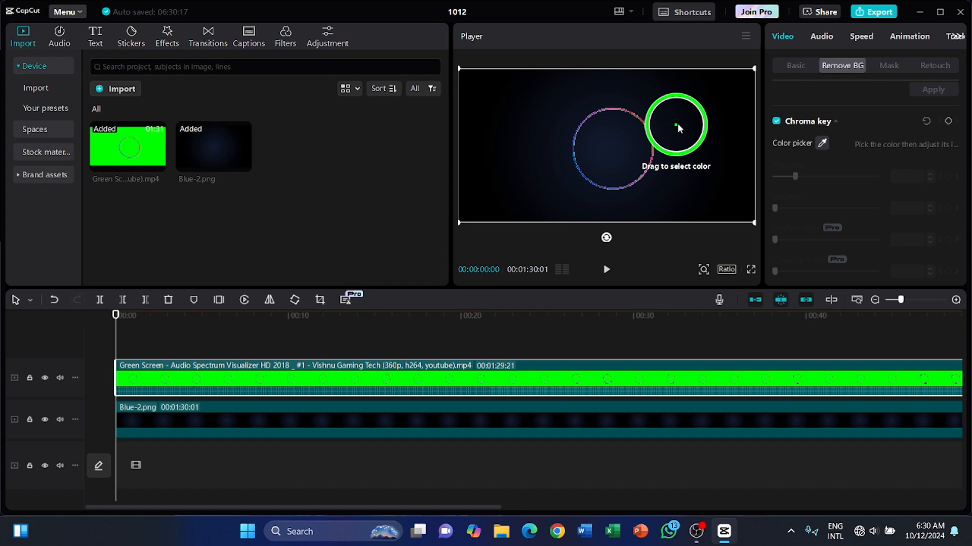
click(702, 149)
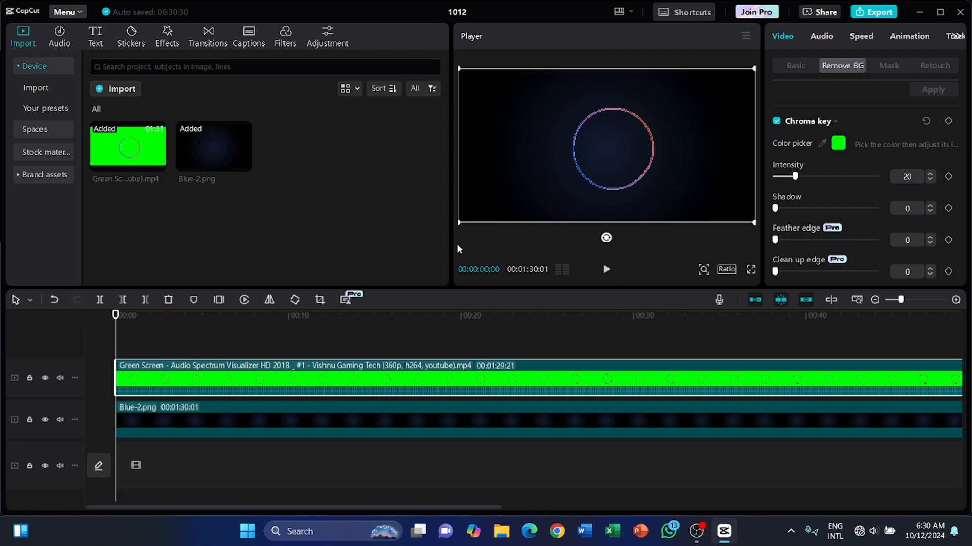
Import the round black ST logo JPG from the my photoshop desings folder on New Volume (E:)
click(113, 90)
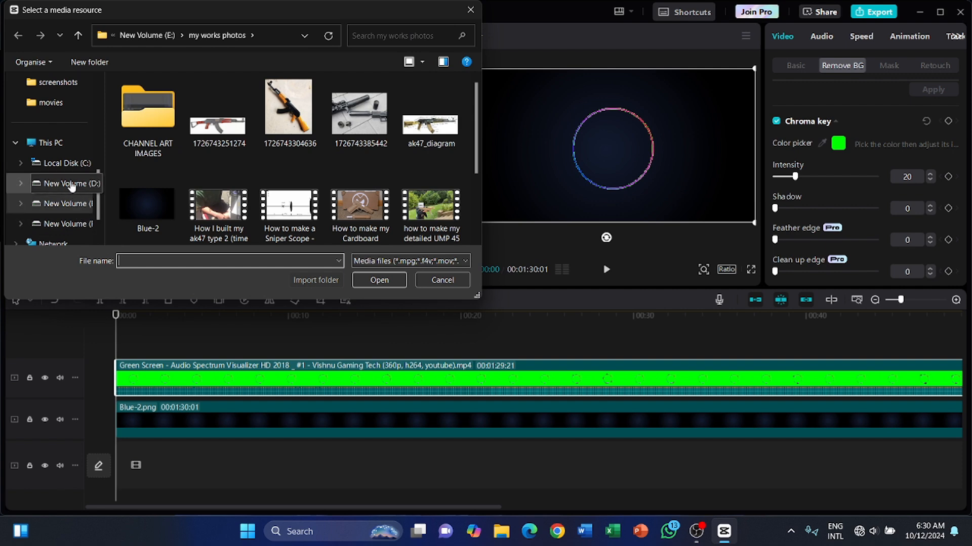
click(65, 203)
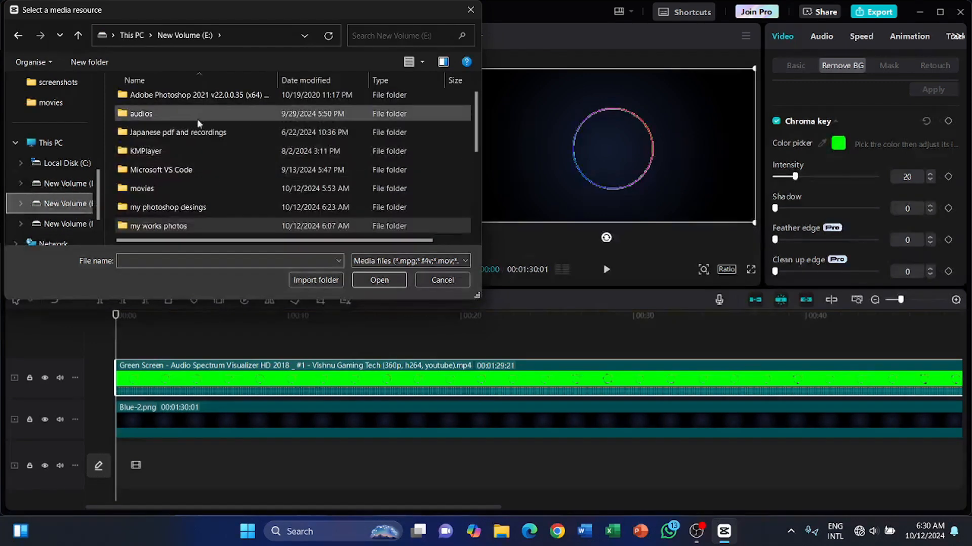
double_click(172, 207)
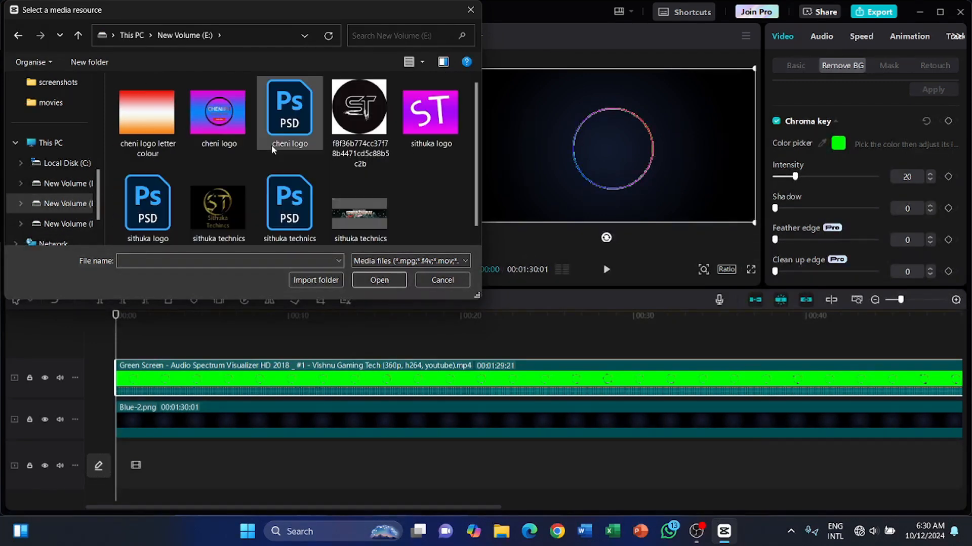
click(359, 108)
click(384, 281)
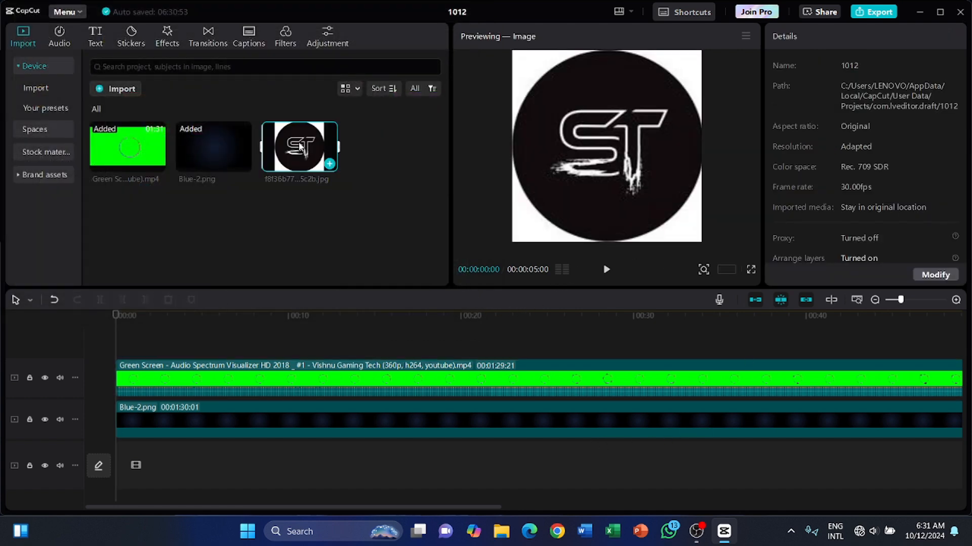
Place the ST logo on a track above the visualizer and extend both clips to the end of the background
drag(302, 155, 117, 342)
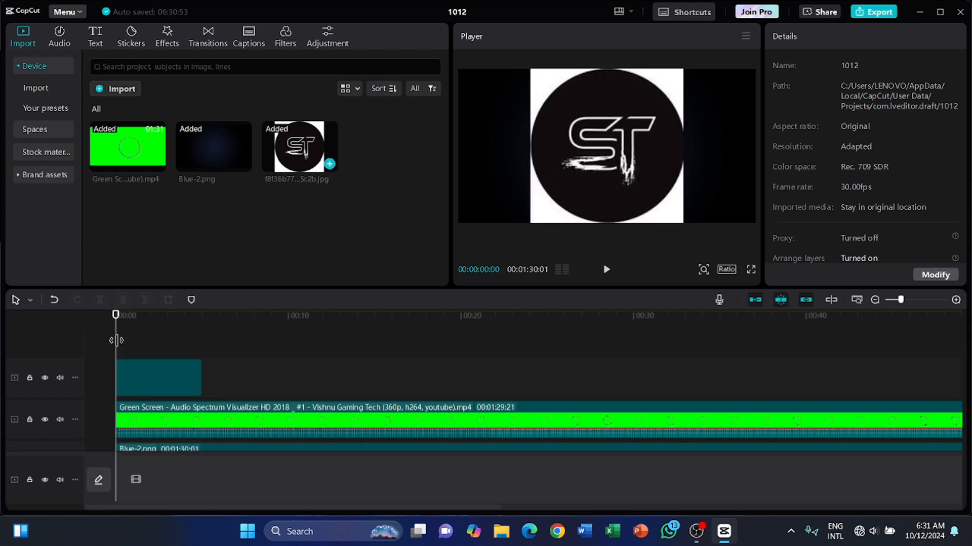
drag(202, 377, 903, 374)
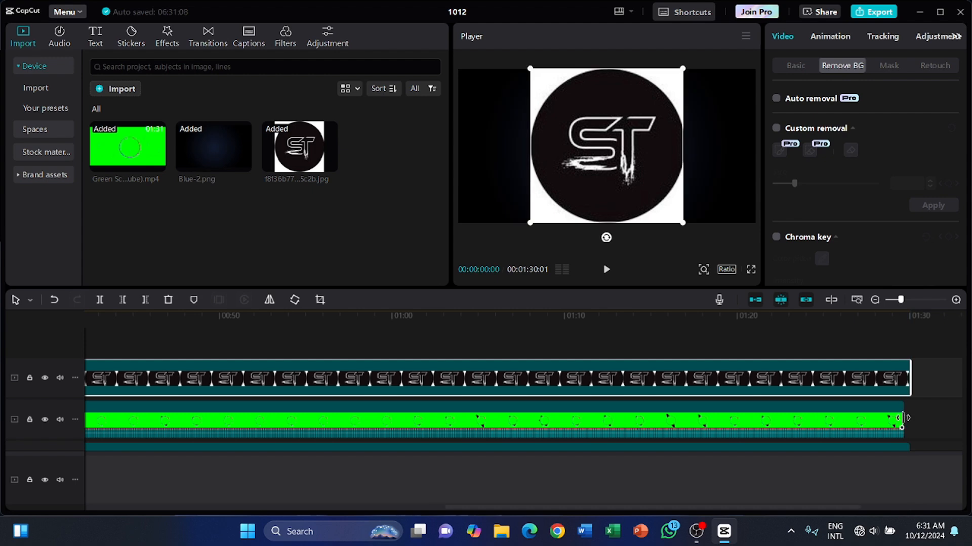
click(901, 420)
drag(908, 418, 910, 420)
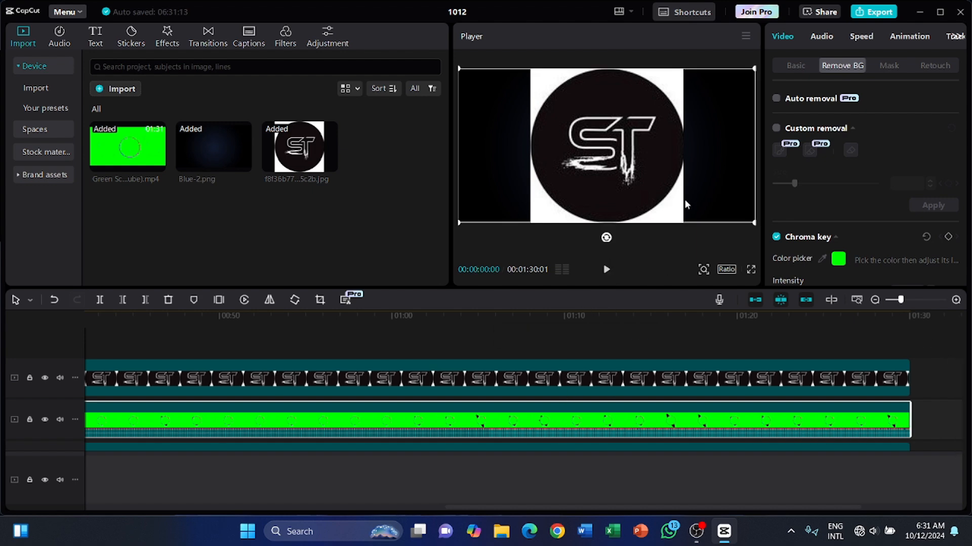
Enlarge the visualizer slightly in the frame, and shrink the ST logo and position it over the visualizer's ring
drag(754, 223, 763, 255)
click(708, 397)
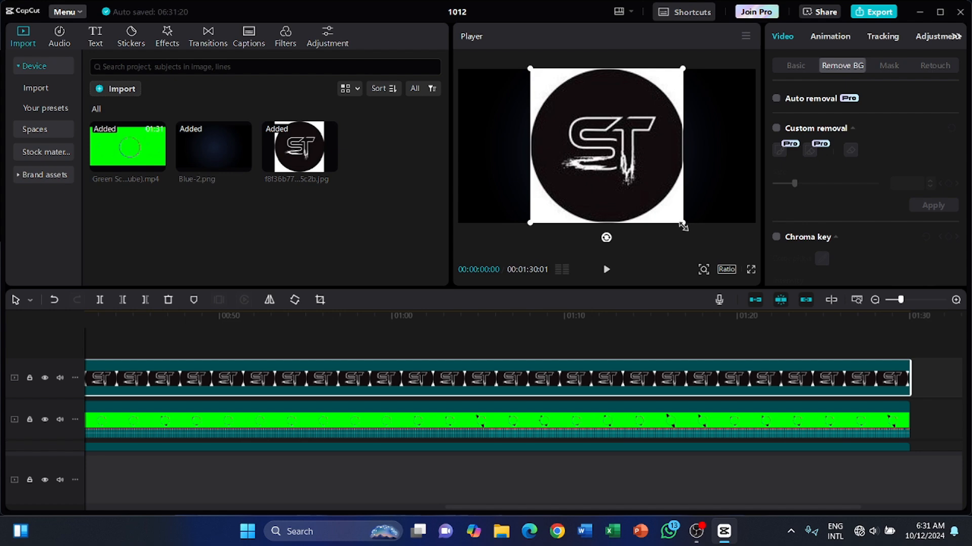
drag(681, 224, 632, 189)
drag(600, 151, 613, 151)
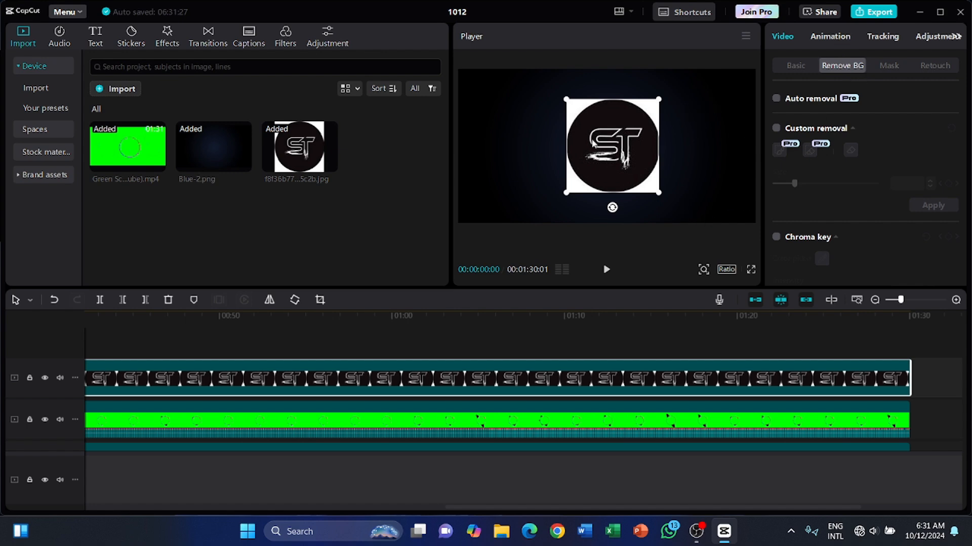
Try to apply a Circle mask to the ST logo clip
click(884, 67)
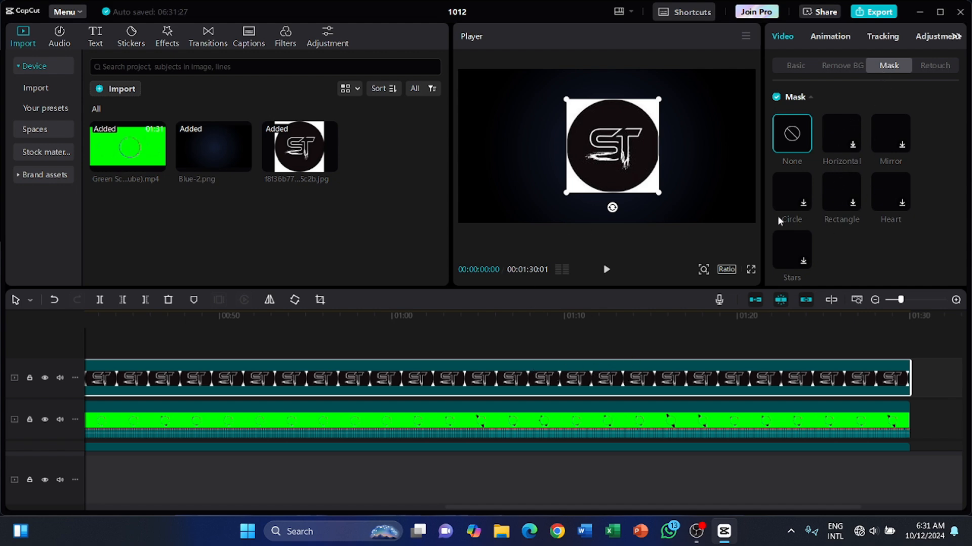
click(804, 206)
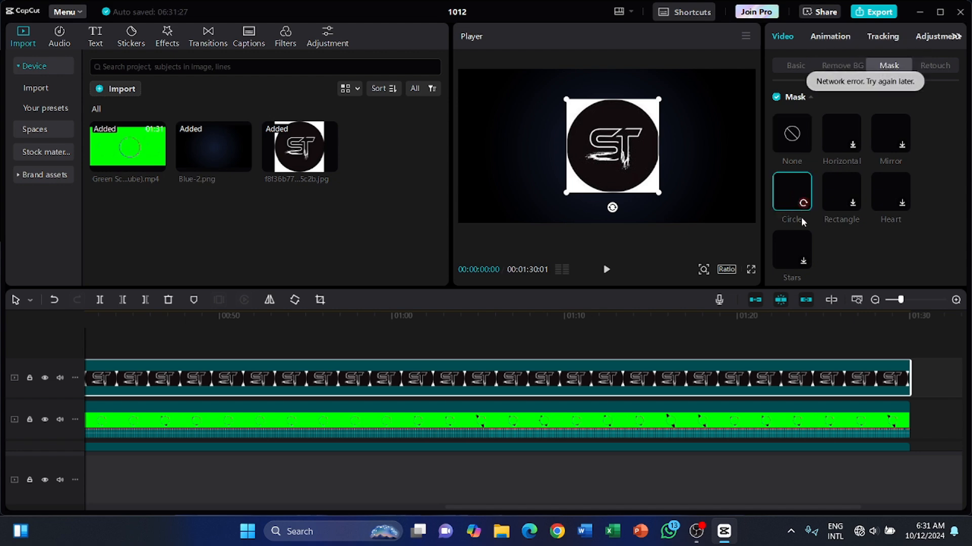
Connect the computer to the 4G-UFI-D32 Wi-Fi network
click(858, 531)
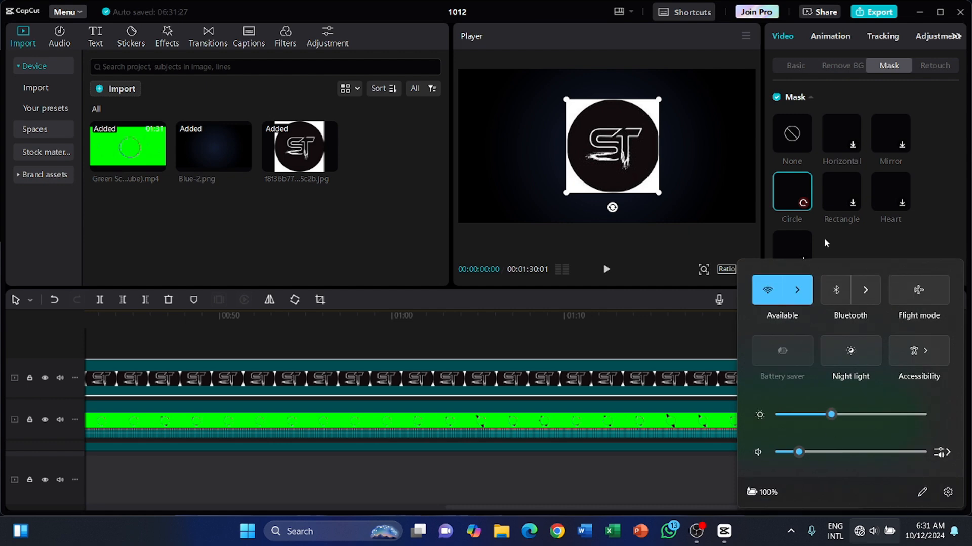
click(799, 303)
click(798, 303)
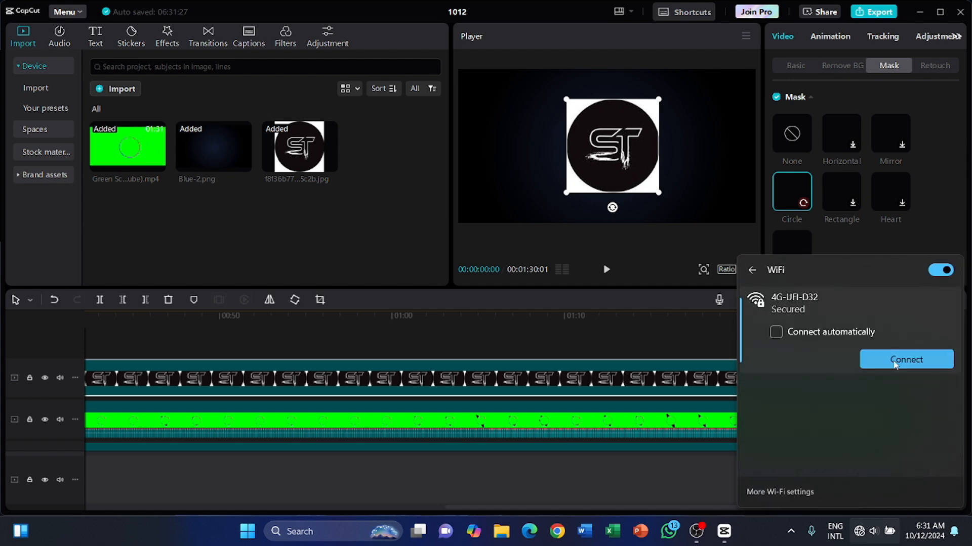
click(871, 358)
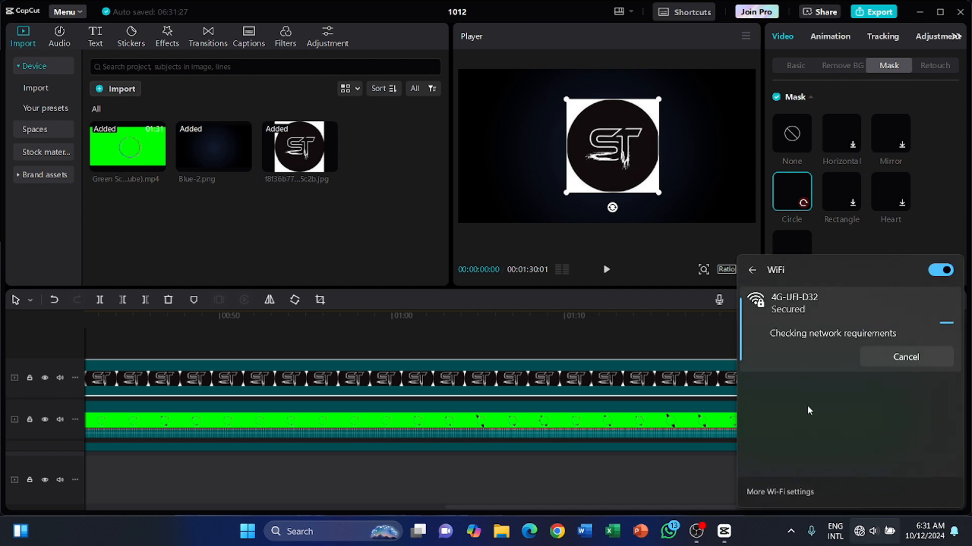
Apply the Circle mask to the ST logo and enlarge it to fit the black disc just inside the visualizer's ring
click(808, 205)
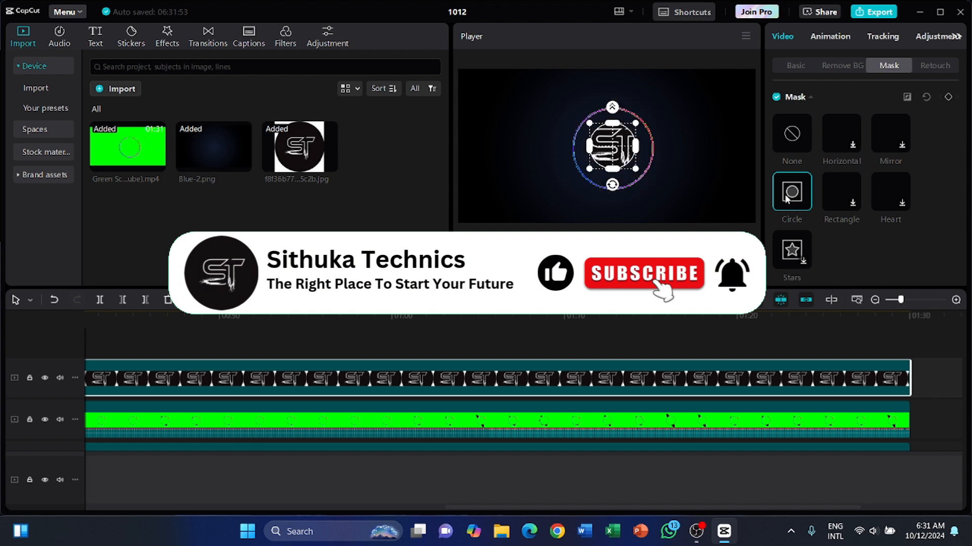
mouse_move(638, 172)
mouse_down()
mouse_move(649, 182)
mouse_move(633, 168)
mouse_up()
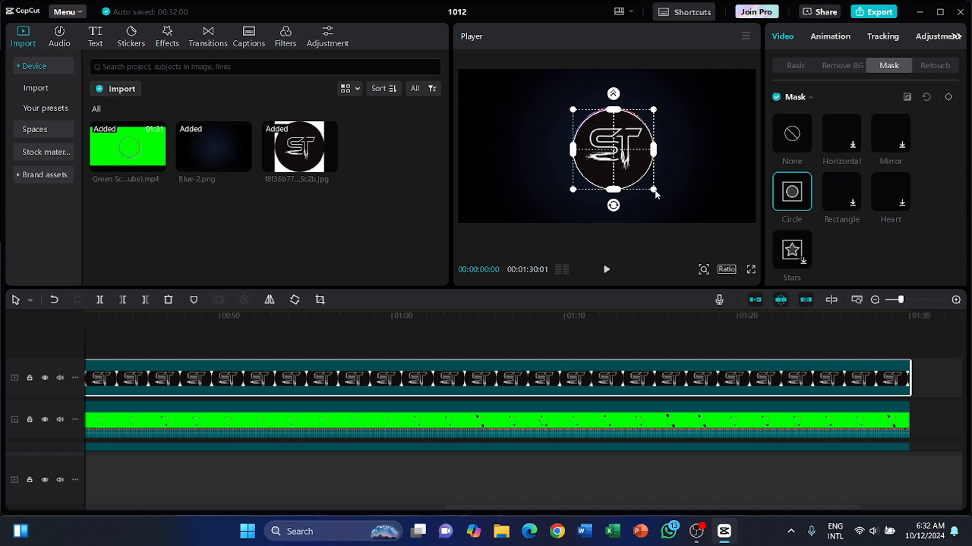
drag(655, 192, 654, 191)
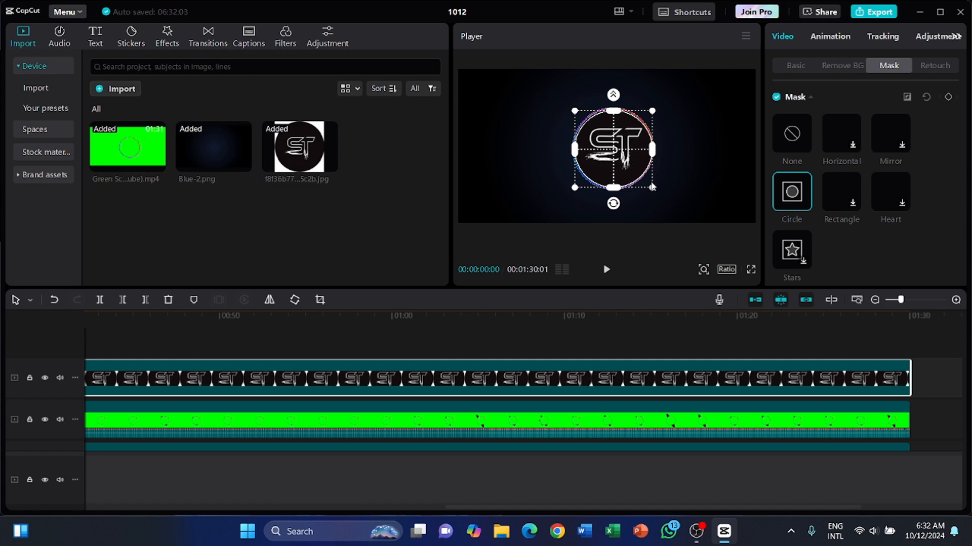
Select the visualizer clip and play the composition from the start to check the ring around the logo, then pause
click(563, 419)
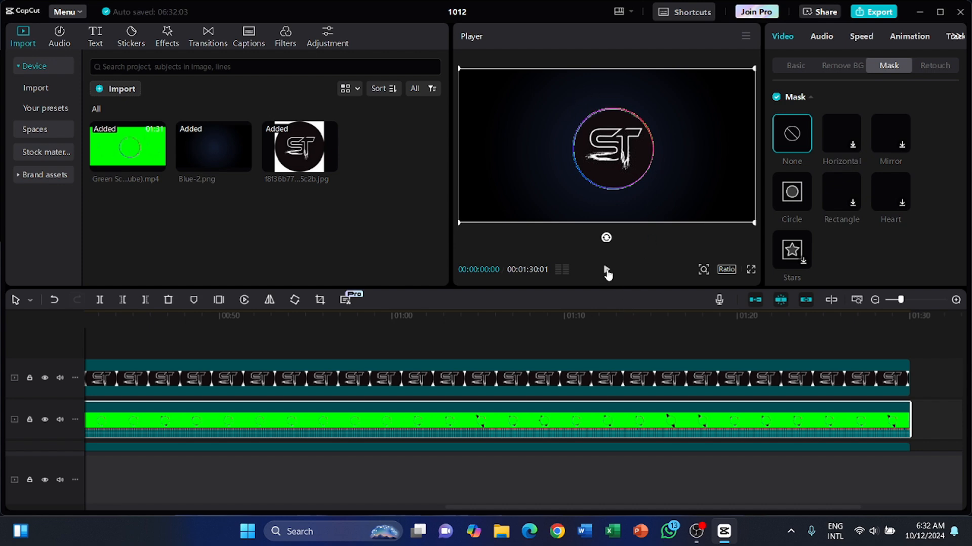
click(607, 272)
click(606, 270)
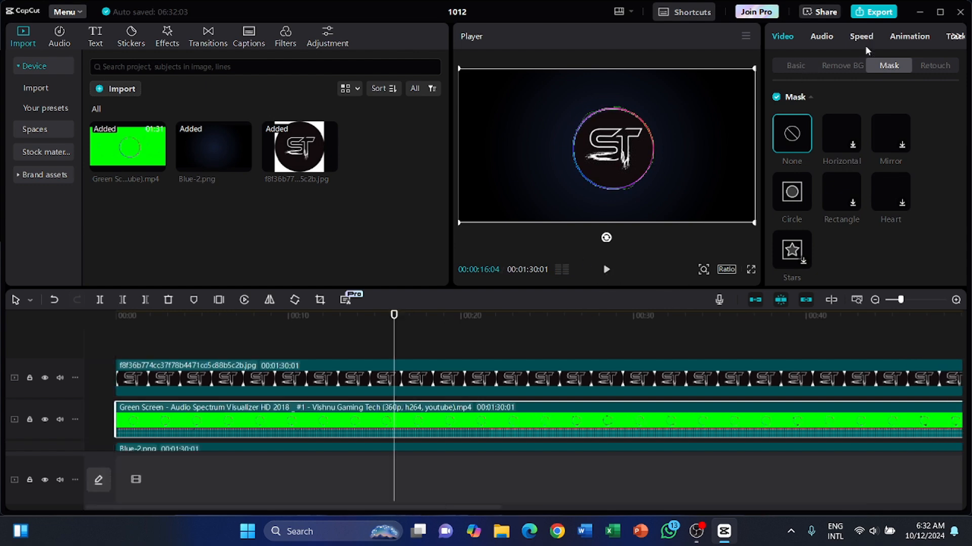
Review the export settings for the 1012 project and close them without exporting
click(875, 11)
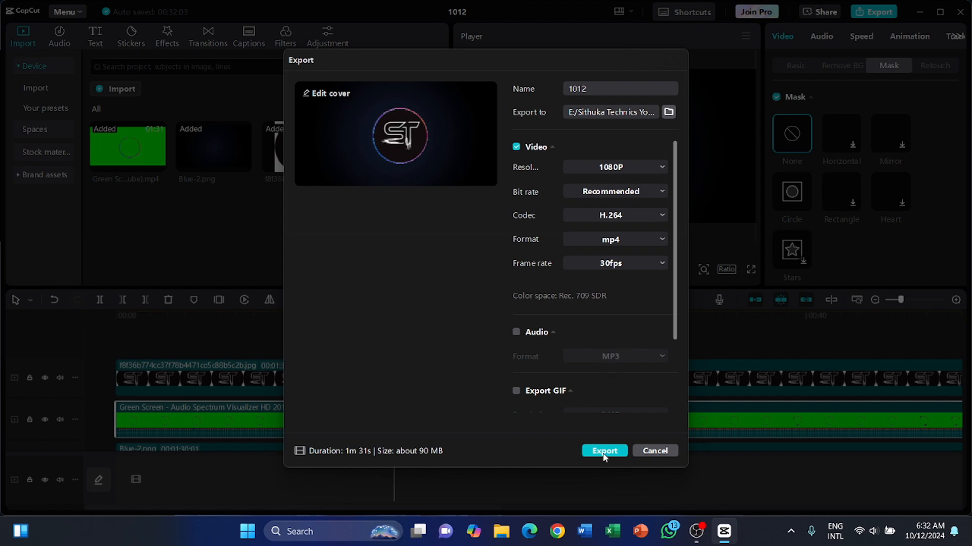
click(645, 456)
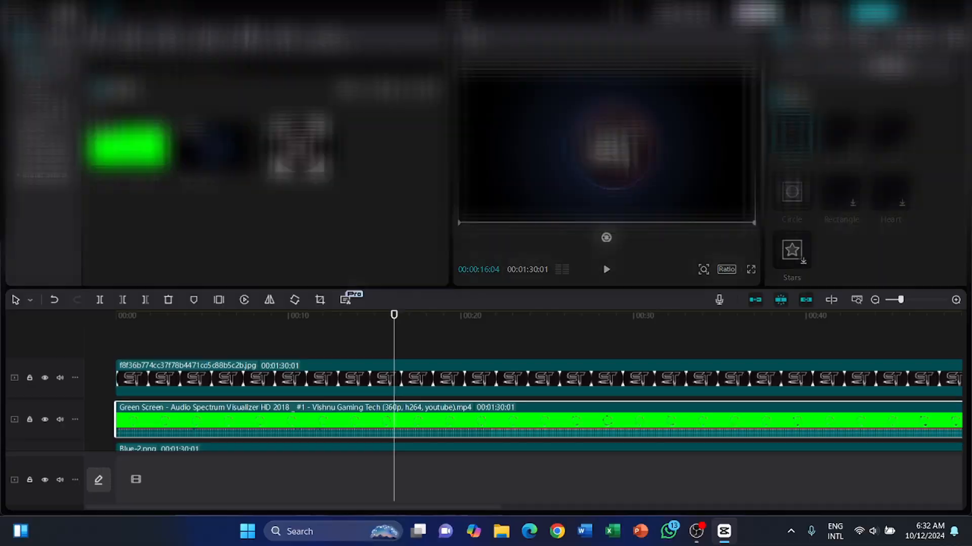